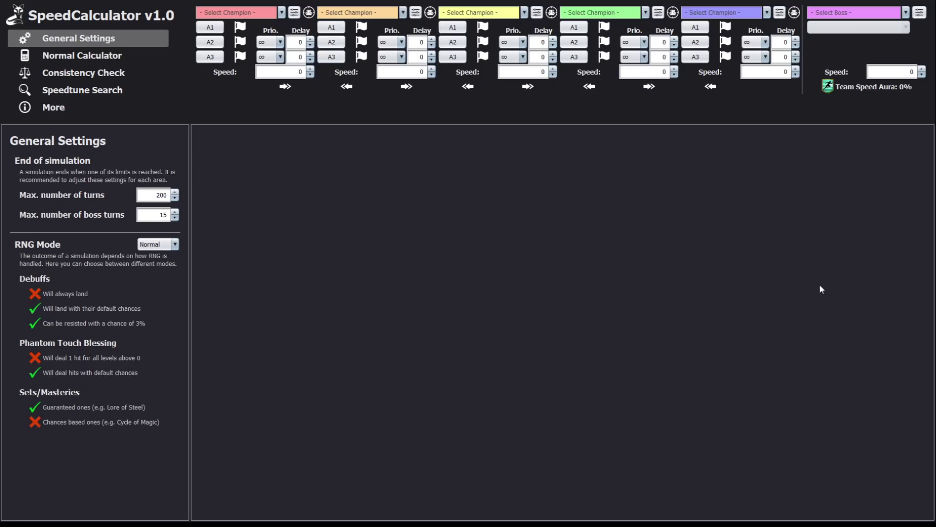
Open the More page from the left sidebar
{"action": "left_click", "coordinate": [76, 111]}
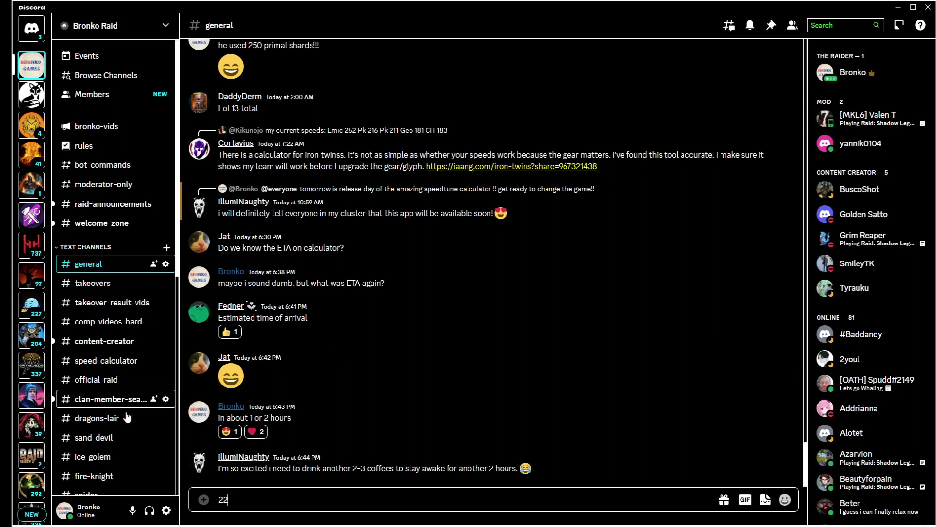
Go to the speed-calculator channel in Discord
{"action": "left_click", "coordinate": [128, 363]}
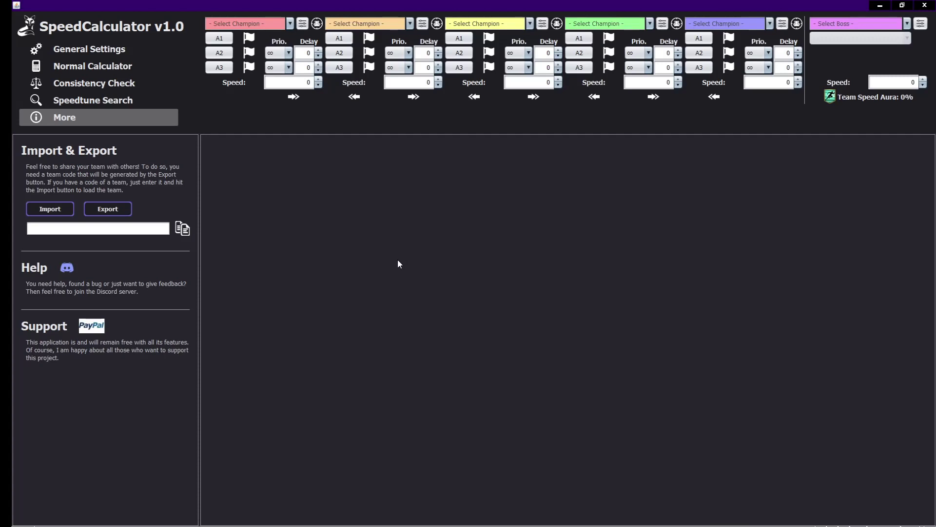
Set the boss to Fire Knight Hard, Stage 7, with boss speed 175
{"action": "left_click", "coordinate": [829, 24]}
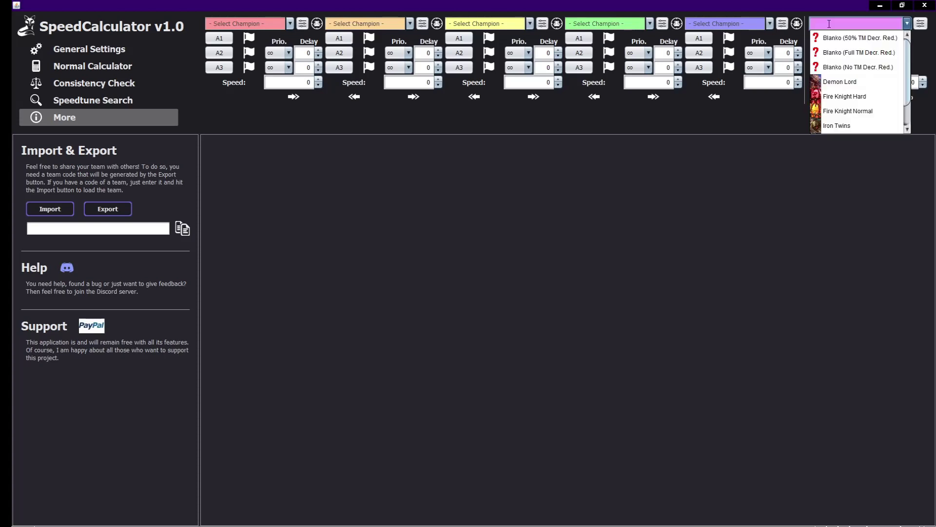
{"action": "left_click", "coordinate": [840, 96]}
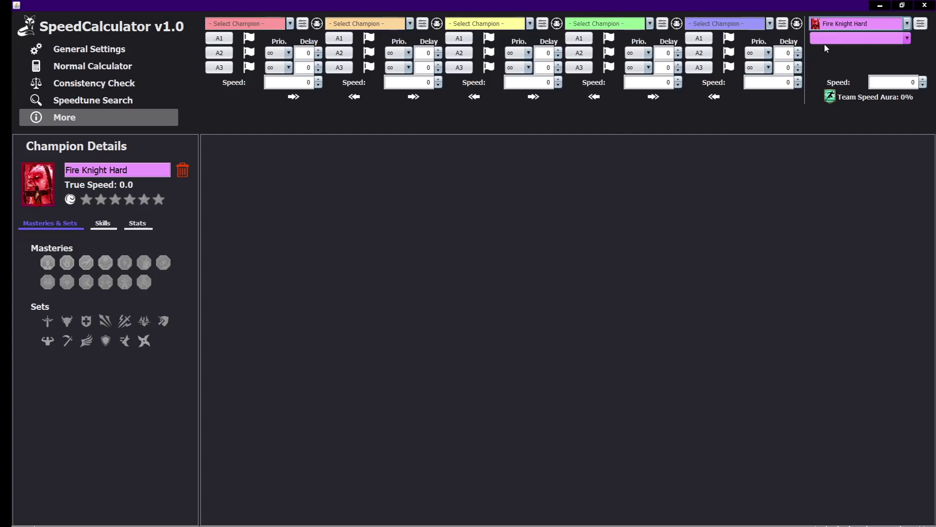
{"action": "left_click", "coordinate": [827, 39]}
{"action": "left_click", "coordinate": [839, 110]}
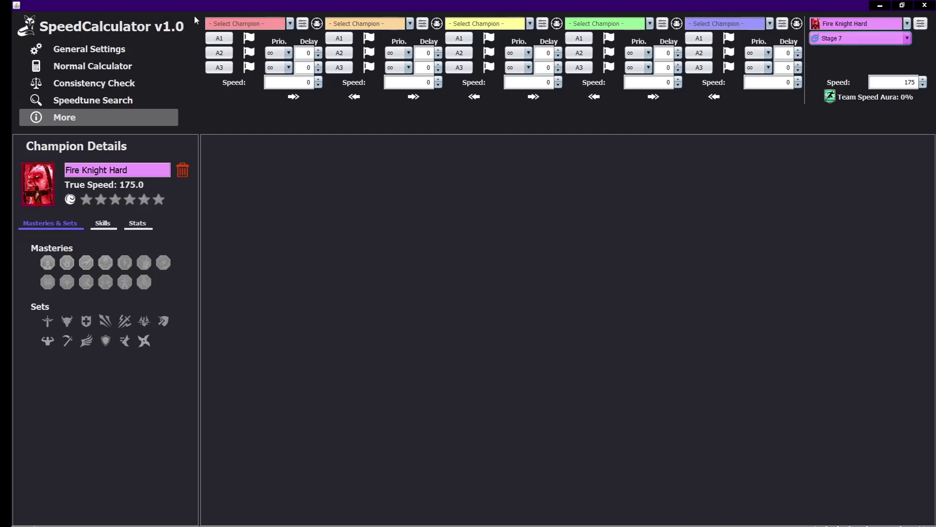
Put Emic Trunkheart (speed 105) in the first champion slot
{"action": "left_click", "coordinate": [290, 24]}
{"action": "type", "text": "e"}
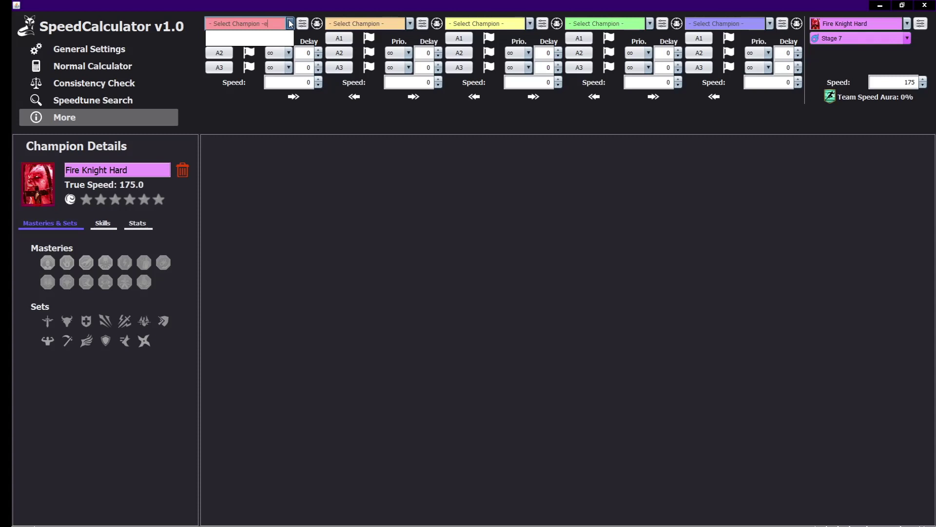
{"action": "type", "text": "emic"}
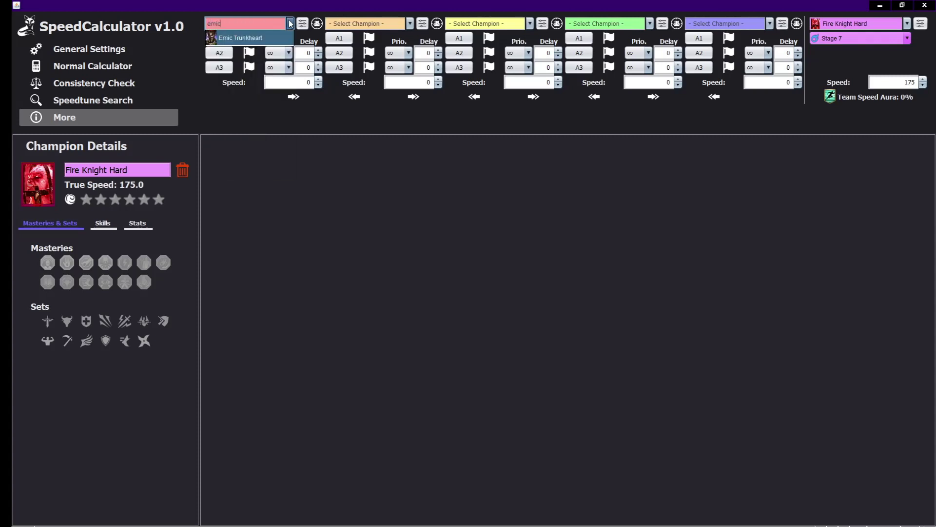
{"action": "key", "text": "Return"}
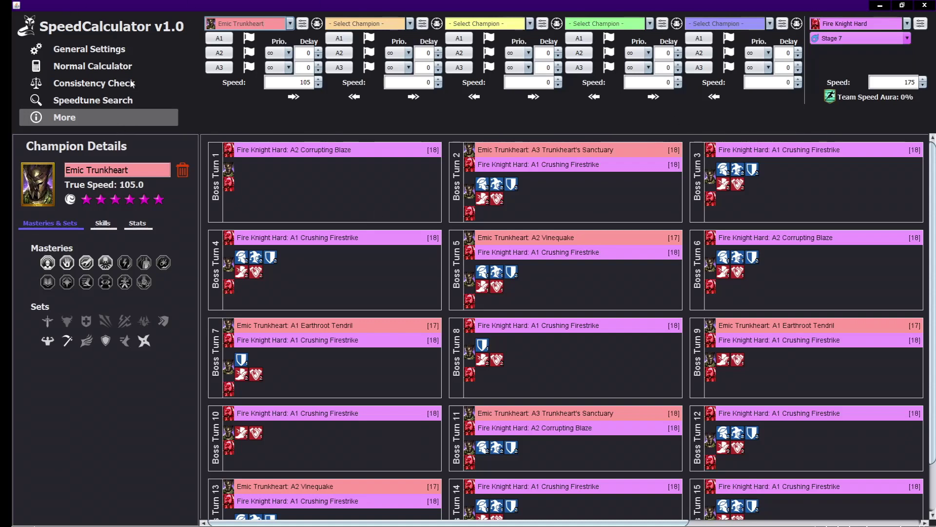
Require Emic Trunkheart to be Unkillable on boss turn 4, then open Speedtune Search
{"action": "left_click", "coordinate": [103, 86]}
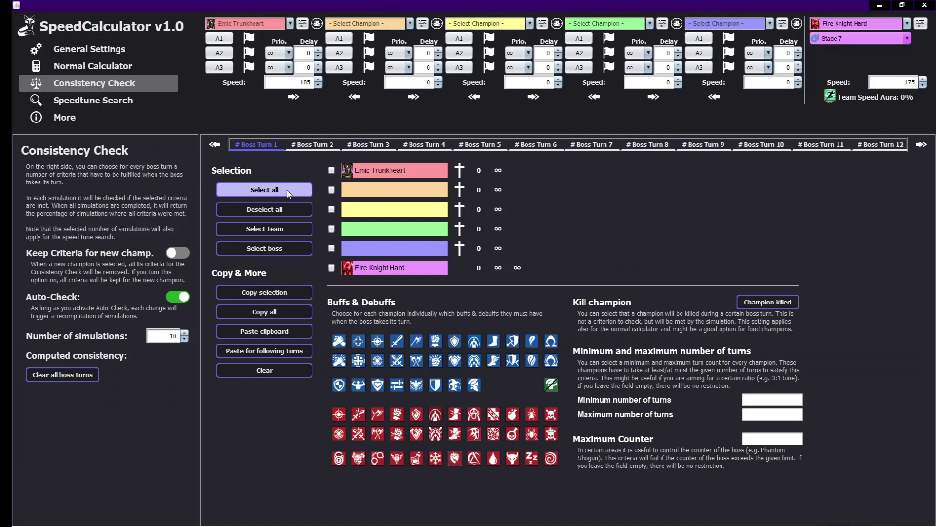
{"action": "left_click", "coordinate": [534, 149]}
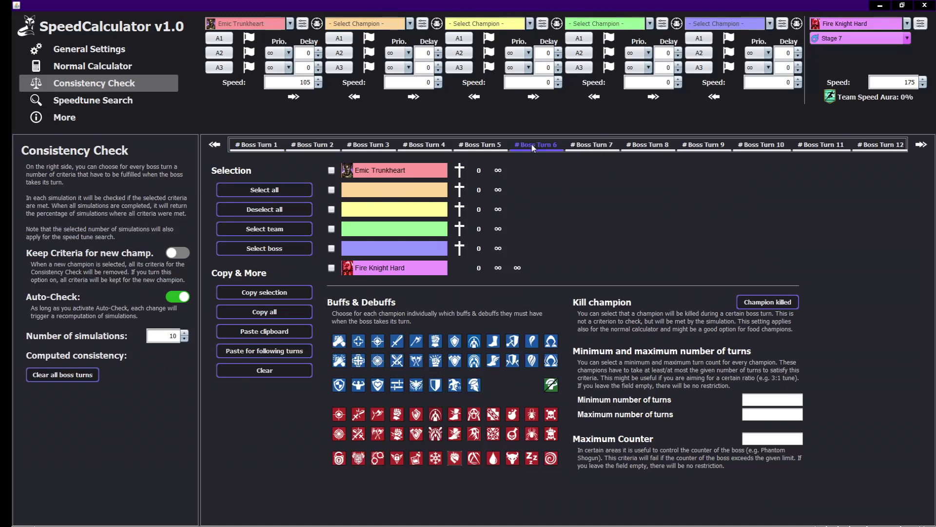
{"action": "left_click", "coordinate": [498, 150]}
{"action": "left_click", "coordinate": [434, 150]}
{"action": "left_click", "coordinate": [332, 170]}
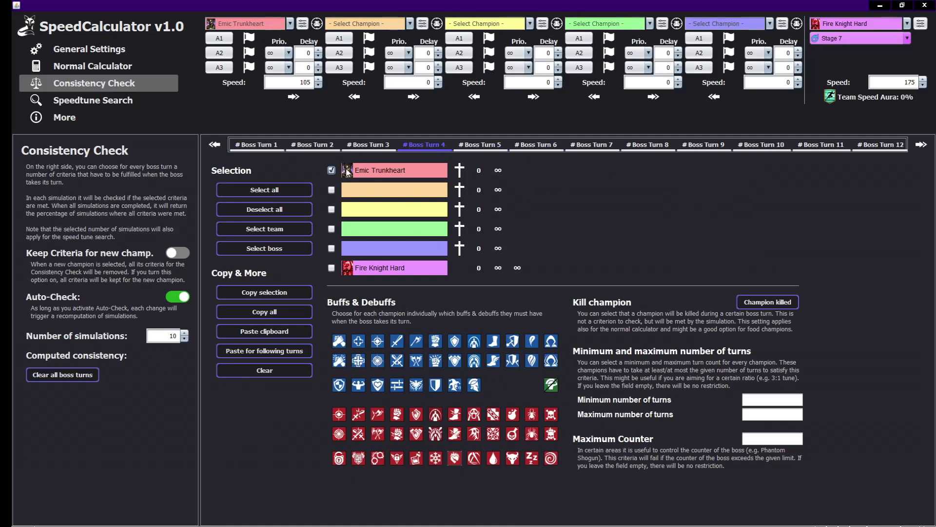
{"action": "left_click", "coordinate": [474, 385]}
{"action": "left_click", "coordinate": [155, 106]}
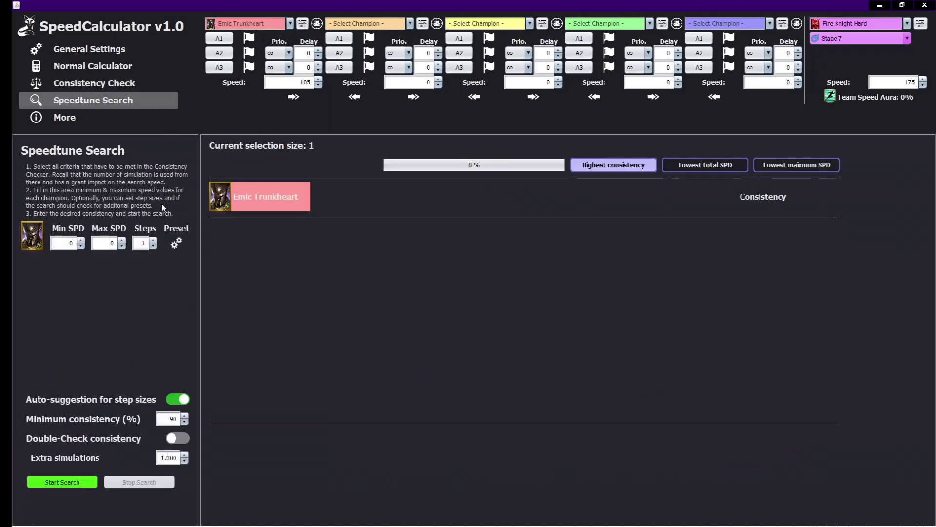
Set Emic Trunkheart's speed range to 200–270, giving 7 steps and 11 candidates
{"action": "double_click", "coordinate": [74, 242]}
{"action": "type", "text": "200"}
{"action": "double_click", "coordinate": [111, 242]}
{"action": "type", "text": "270"}
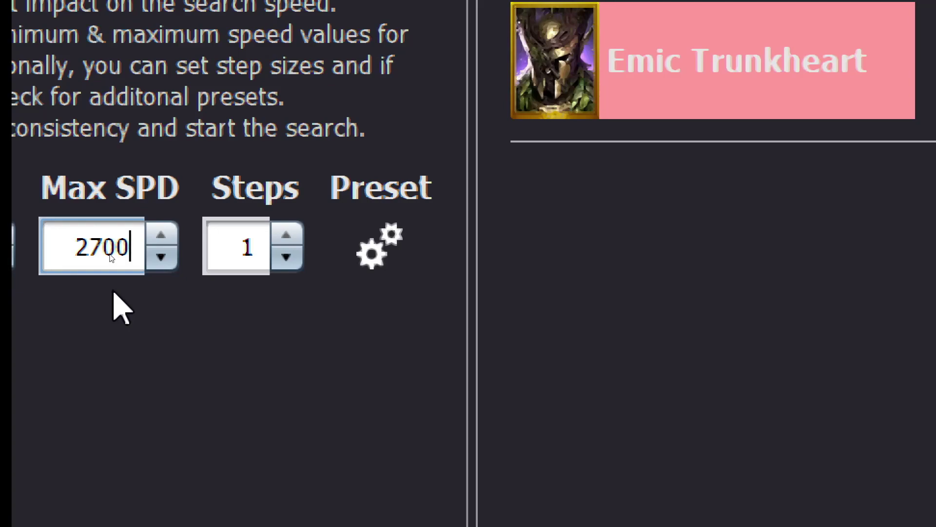
{"action": "key", "text": "BackSpace"}
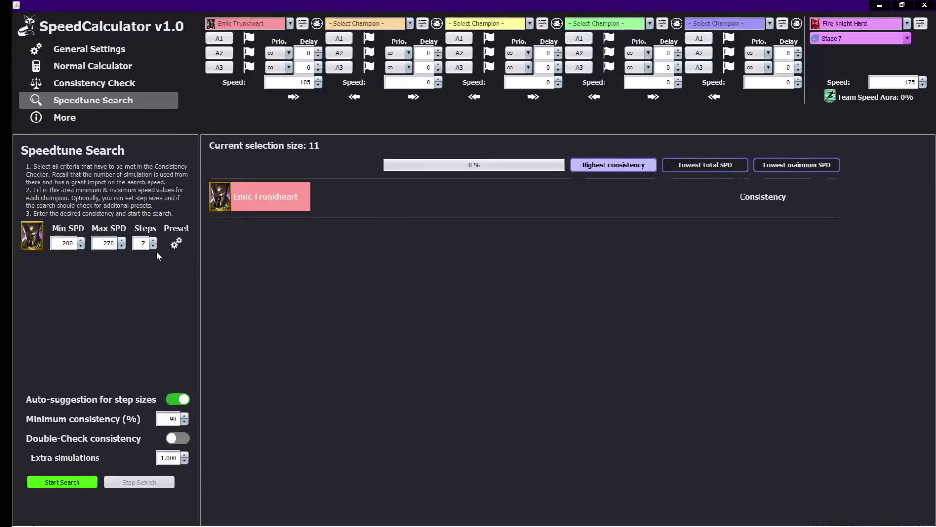
Turn off 'Only the preset from team selection' and run the search, finding 200, 214, 221, 256, 263, 270 at 100%
{"action": "left_click", "coordinate": [176, 242]}
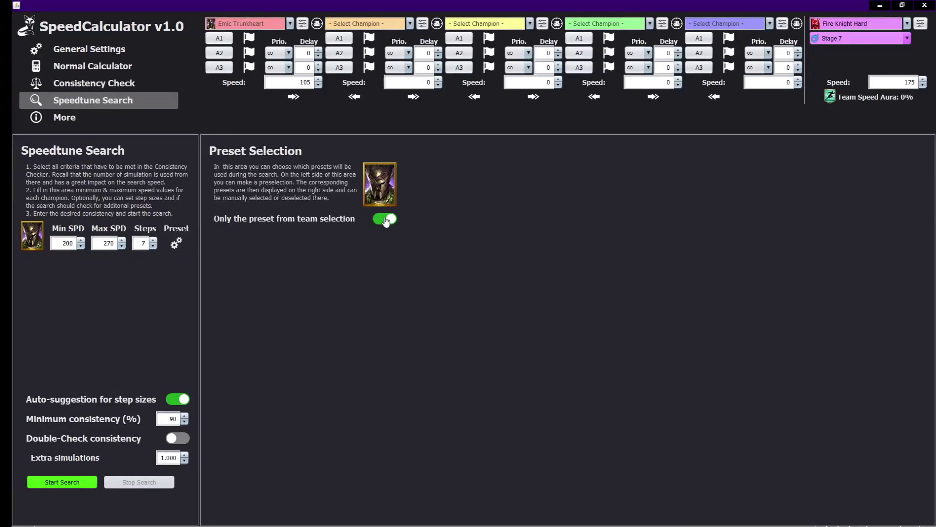
{"action": "left_click", "coordinate": [386, 220]}
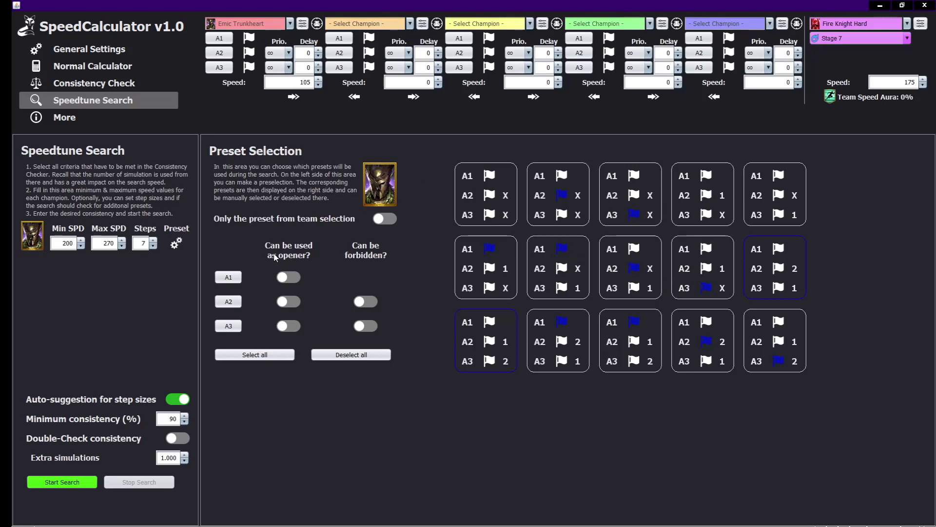
{"action": "left_click", "coordinate": [62, 483]}
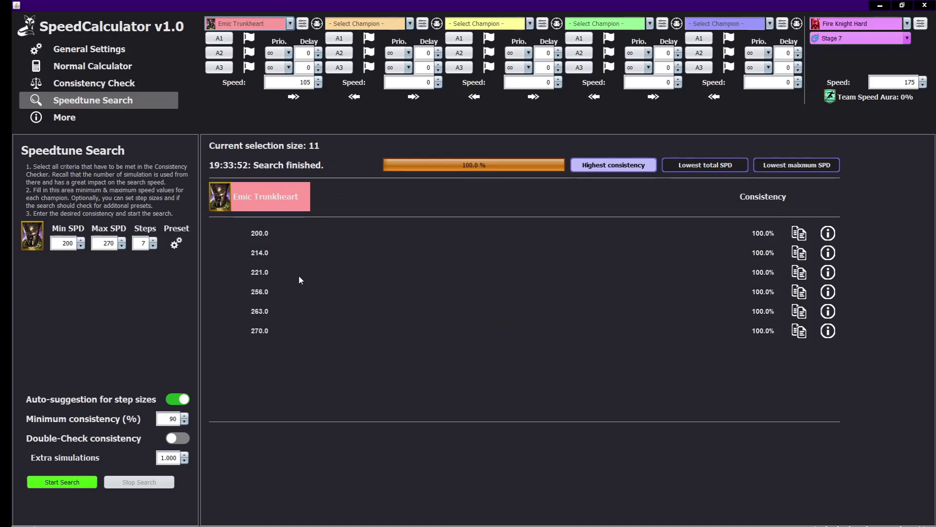
{"action": "left_click", "coordinate": [141, 85]}
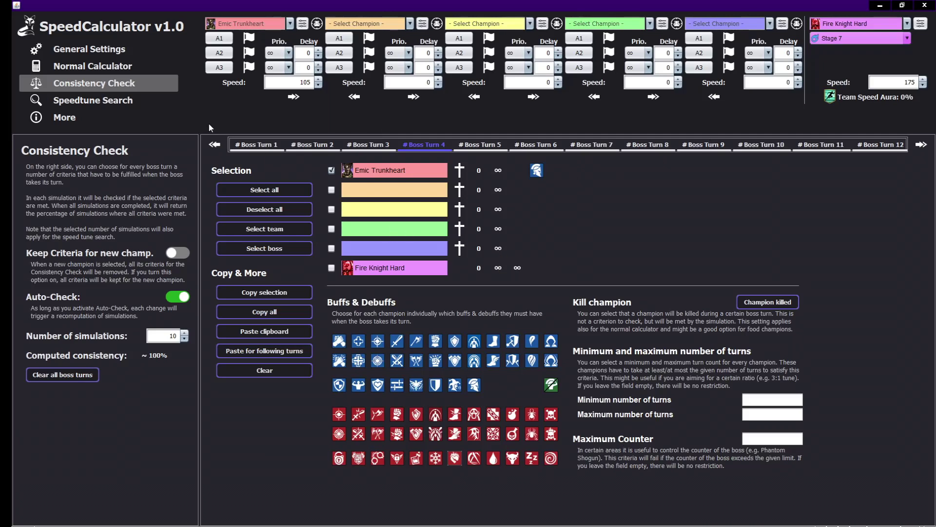
{"action": "left_click", "coordinate": [133, 102]}
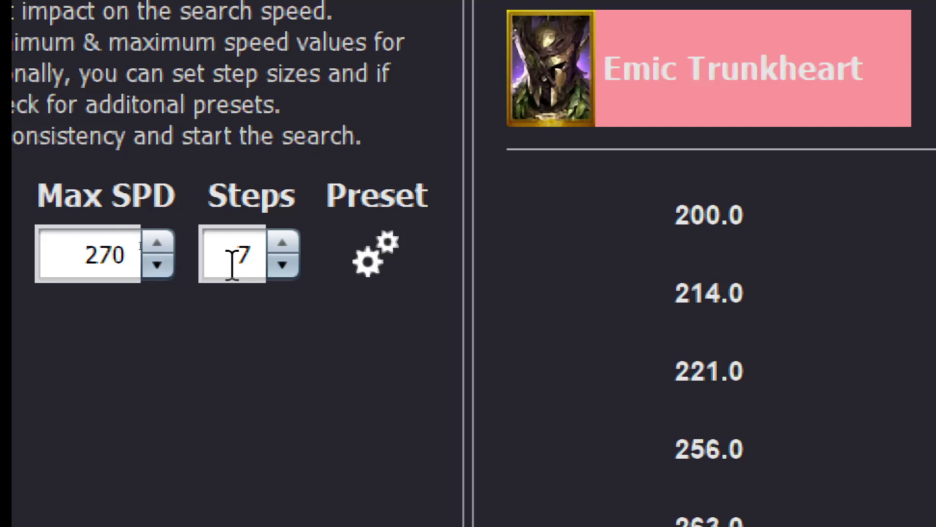
{"action": "left_click", "coordinate": [232, 265]}
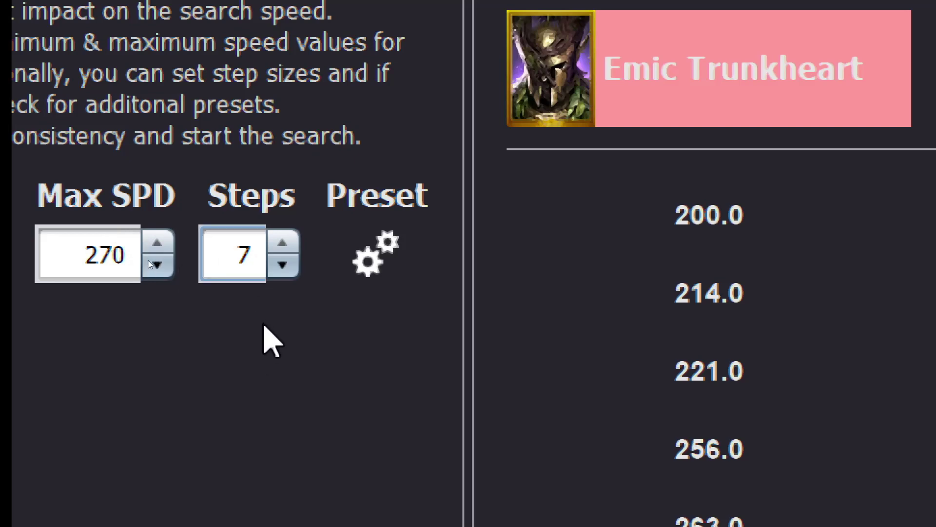
Lower the step size to 1 and select the top-row skill presets
{"action": "key", "text": "Down"}
{"action": "key", "text": "Down"}
{"action": "key", "text": "Down"}
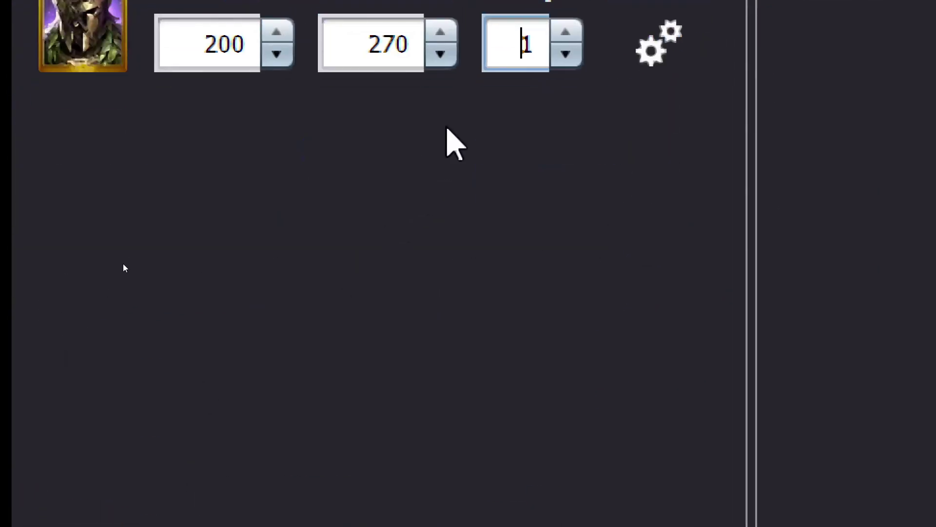
{"action": "left_click", "coordinate": [663, 59]}
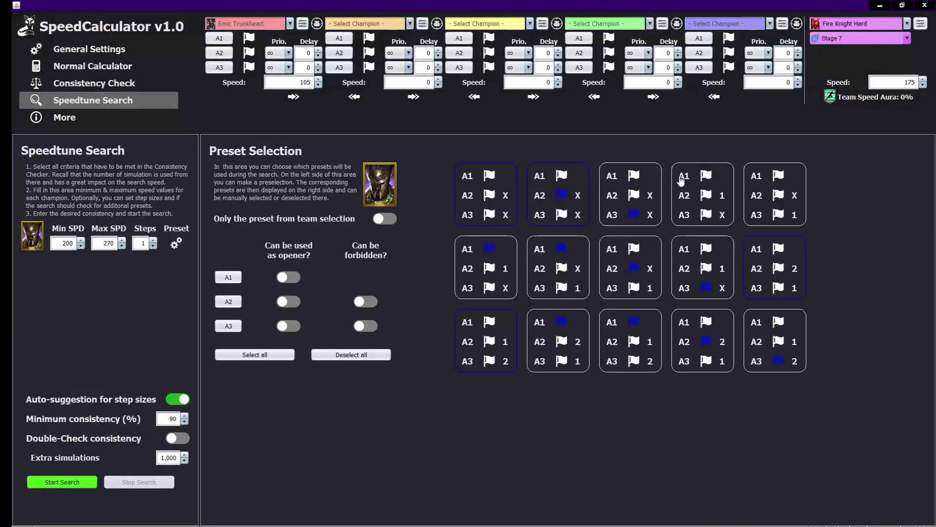
{"action": "left_click", "coordinate": [681, 179]}
{"action": "left_click", "coordinate": [630, 197]}
{"action": "left_click", "coordinate": [772, 210]}
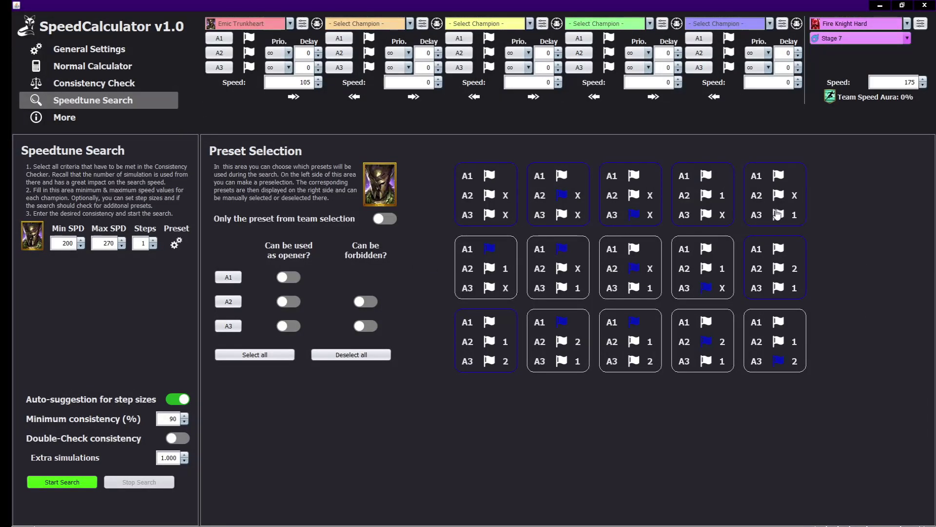
Select every second-row and bottom-row skill preset as well
{"action": "left_click", "coordinate": [731, 268]}
{"action": "left_click", "coordinate": [631, 268]}
{"action": "left_click", "coordinate": [549, 268]}
{"action": "left_click", "coordinate": [482, 268]}
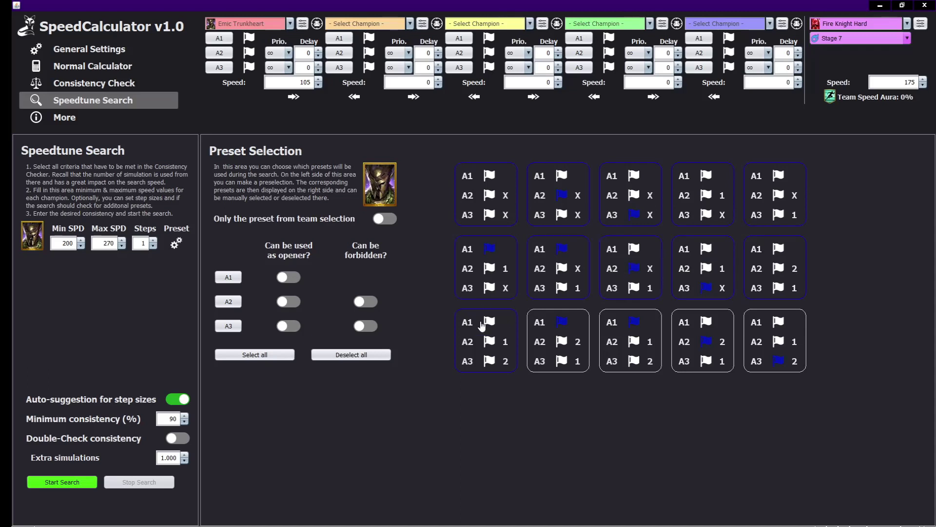
{"action": "left_click", "coordinate": [556, 329]}
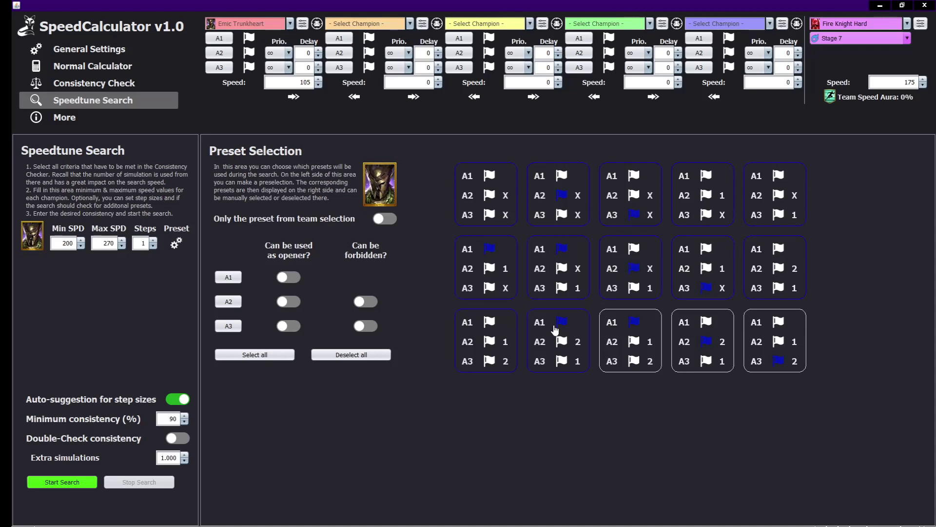
{"action": "left_click", "coordinate": [628, 341]}
{"action": "left_click", "coordinate": [697, 351]}
{"action": "left_click", "coordinate": [769, 361]}
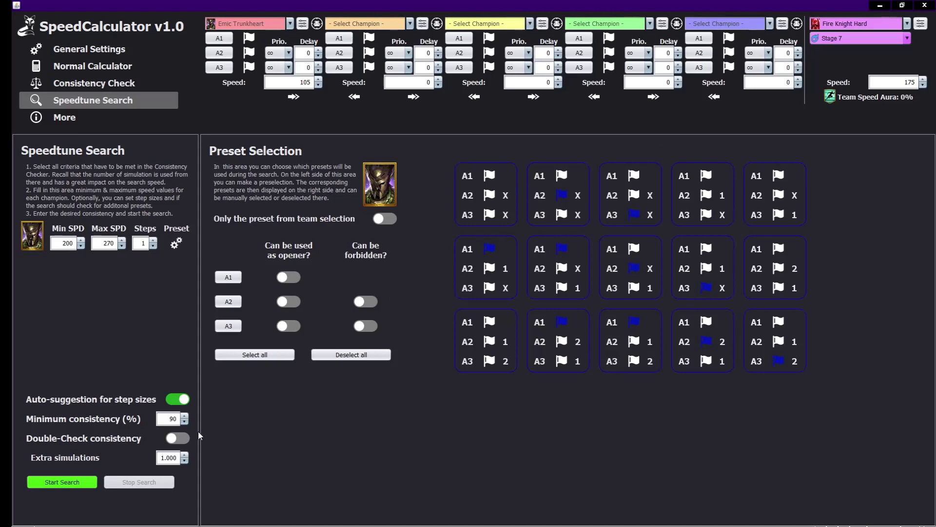
Run the 1065-combination search, finding 200 and 201 at 100%, then reopen preset selection
{"action": "left_click", "coordinate": [71, 482]}
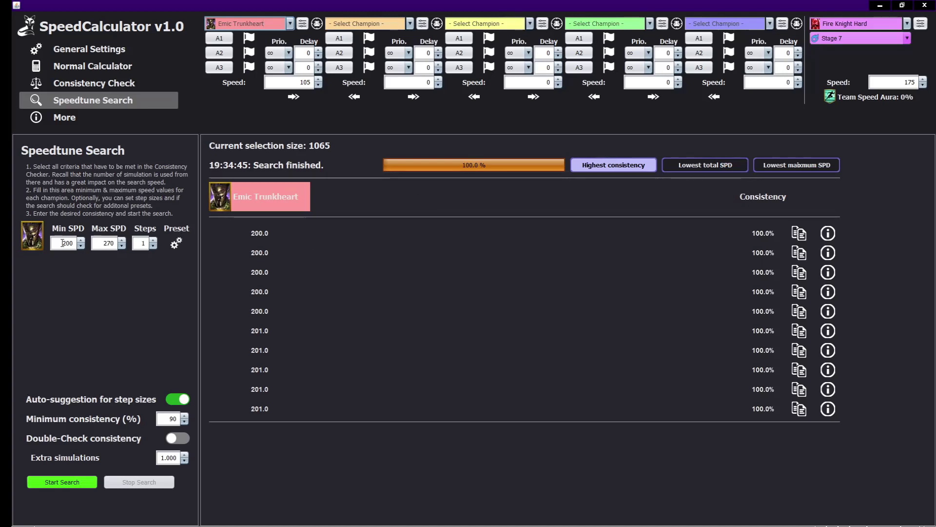
{"action": "left_click", "coordinate": [176, 243]}
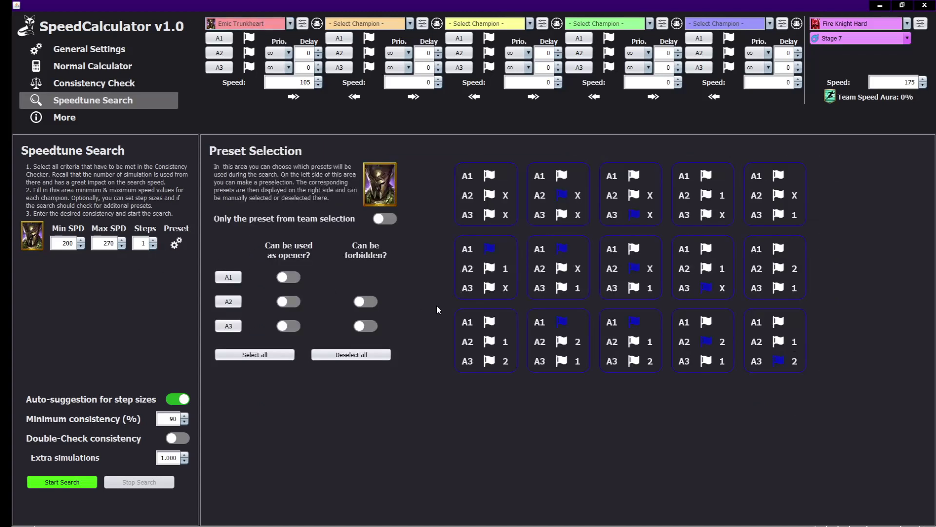